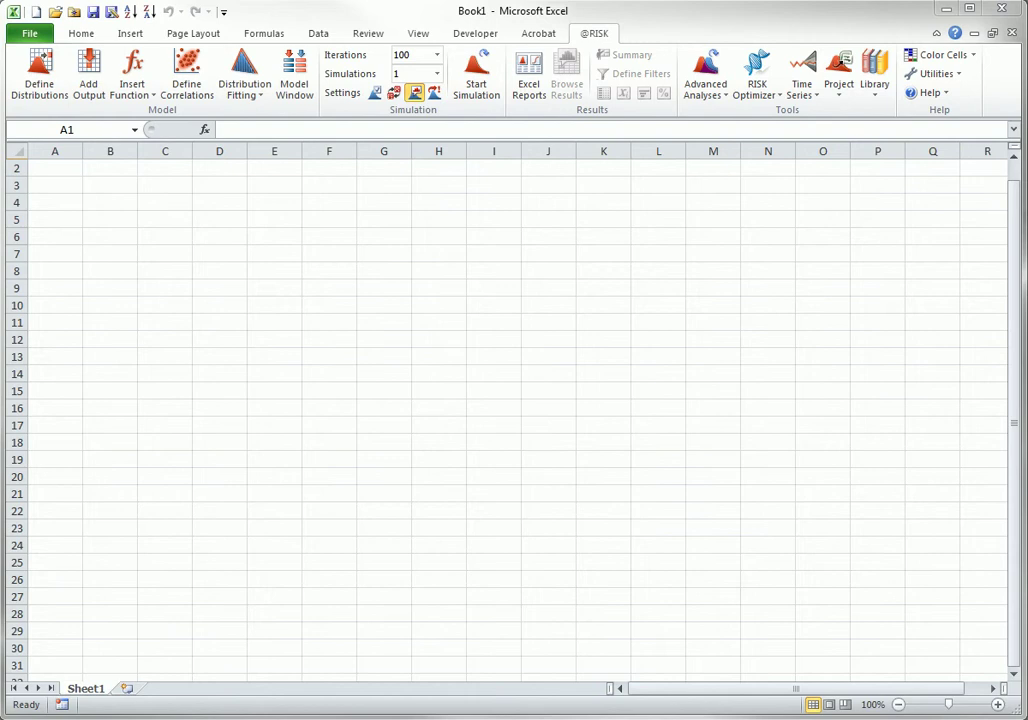
- Close the Tutorial schedule in Microsoft Project and minimise that window to return to the Excel workbook
click(842, 95)
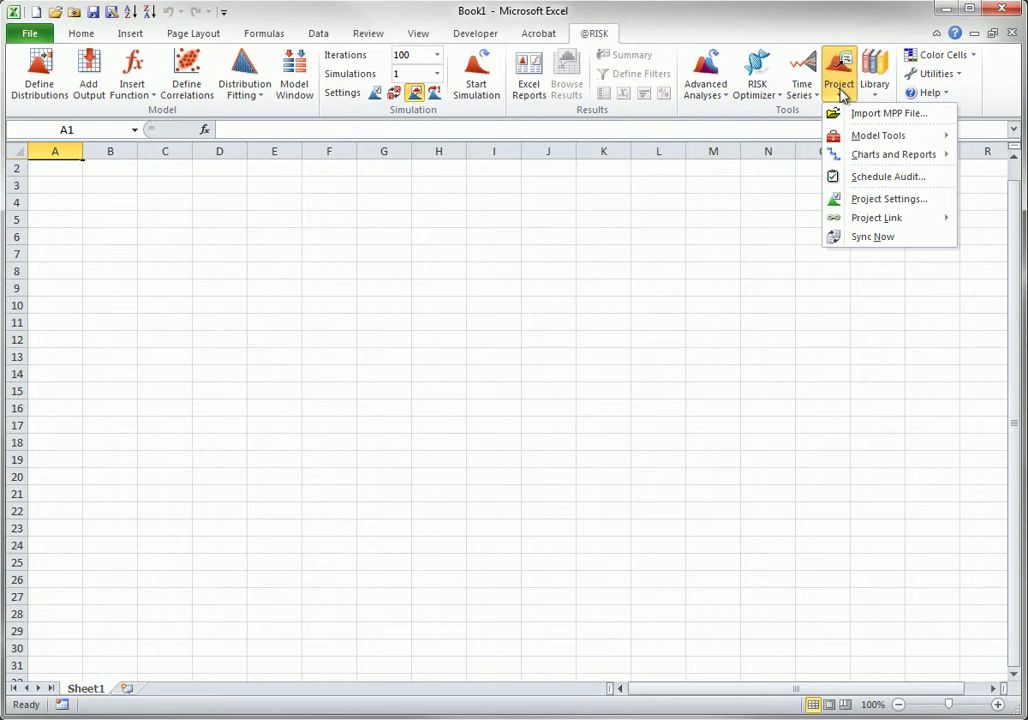
click(738, 240)
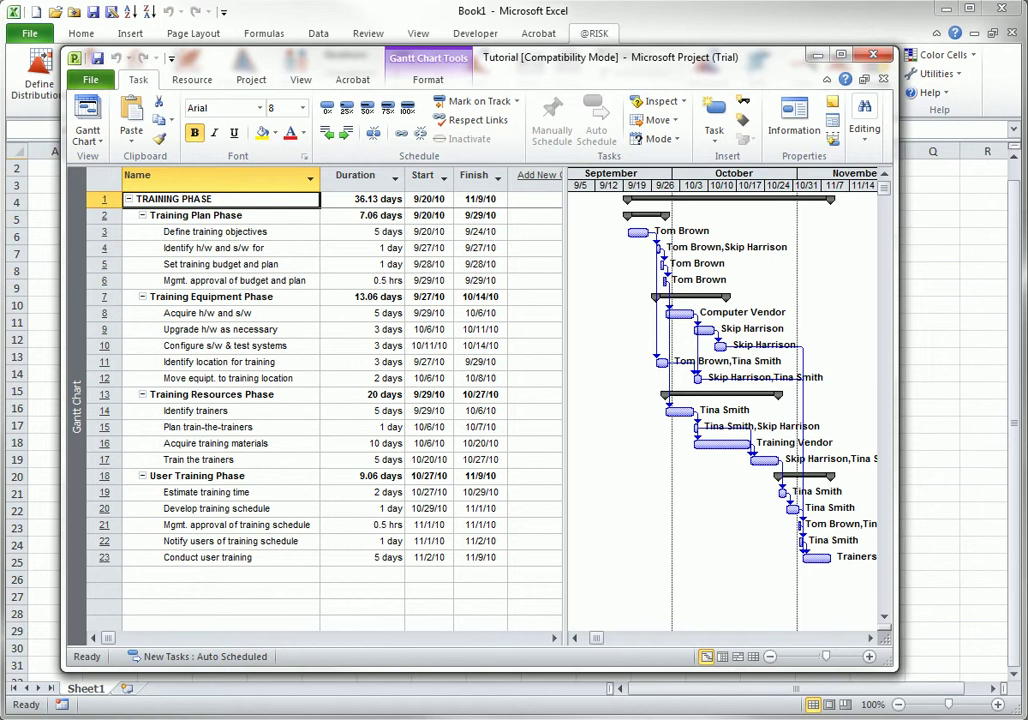
click(882, 79)
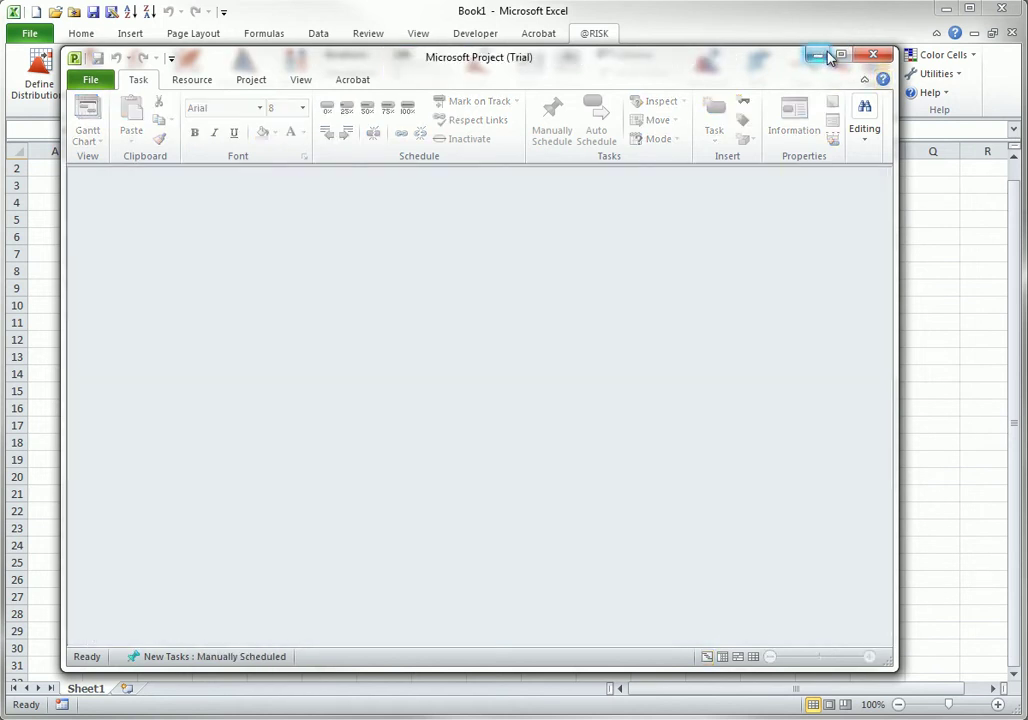
click(820, 56)
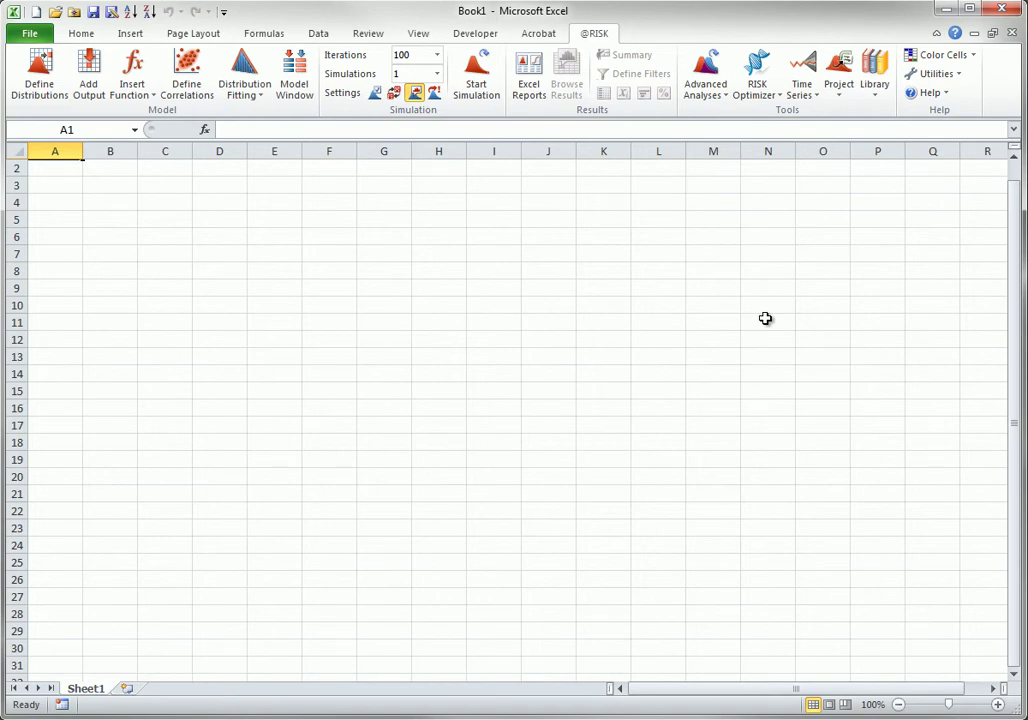
- Import the Tutorial MPP file from Project Examples without reviewing the import settings or saving the workbook
click(838, 99)
click(849, 111)
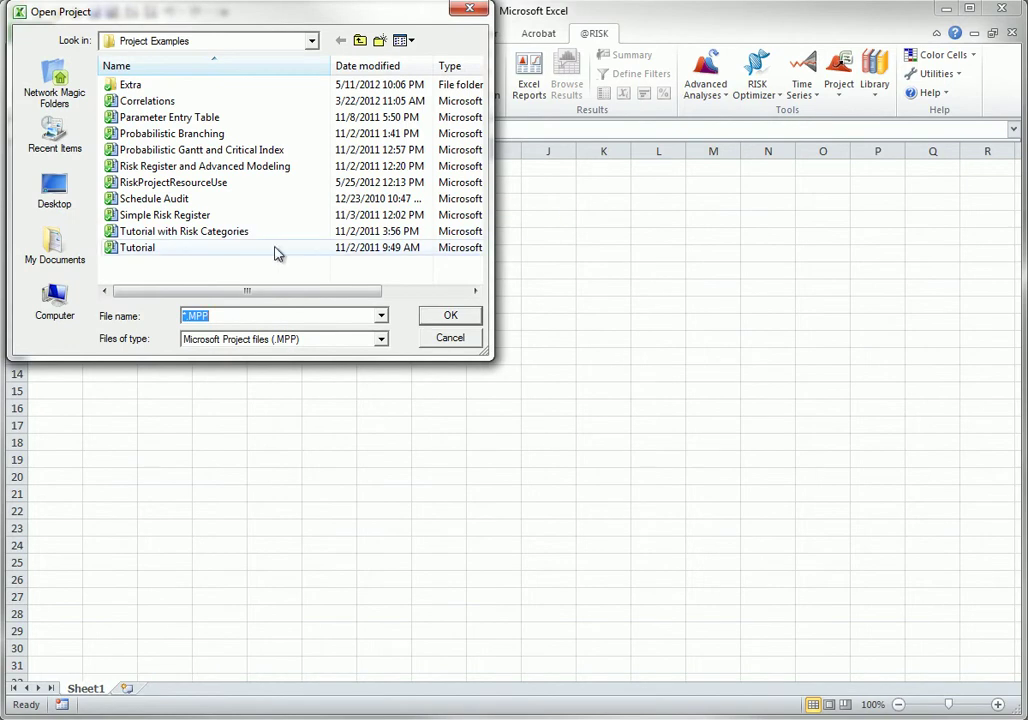
click(142, 250)
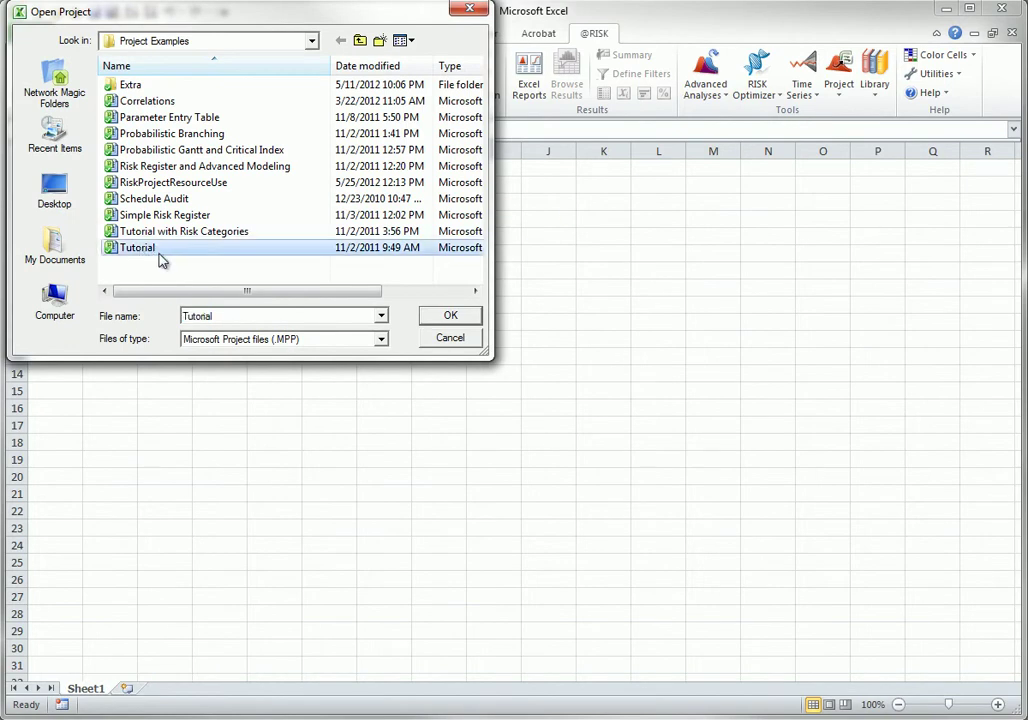
click(467, 315)
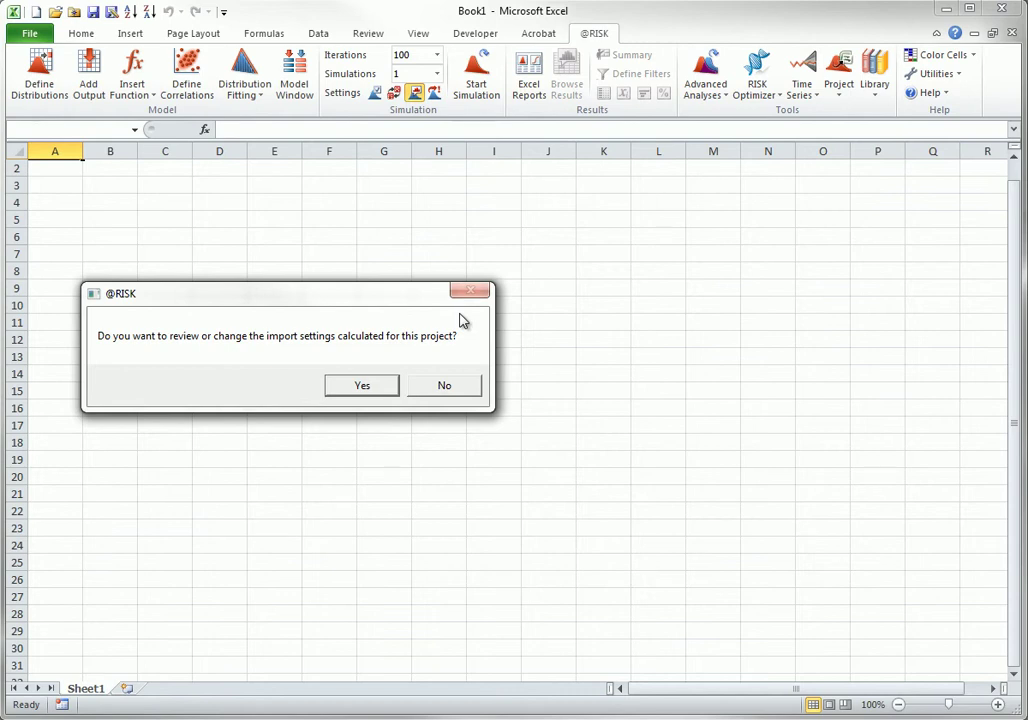
click(436, 385)
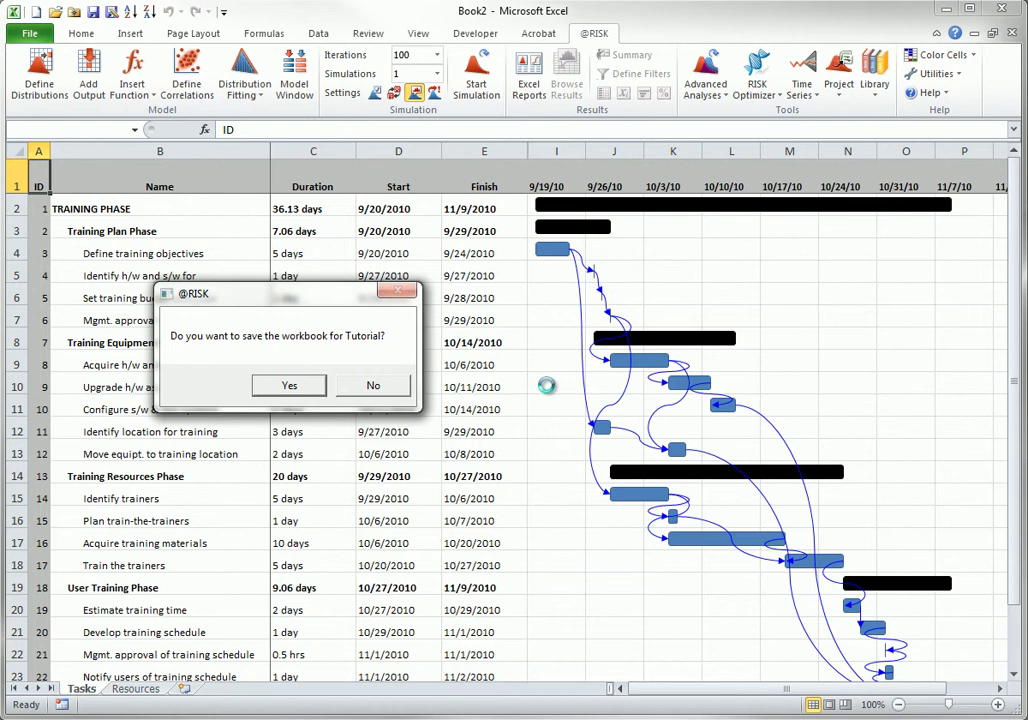
click(377, 388)
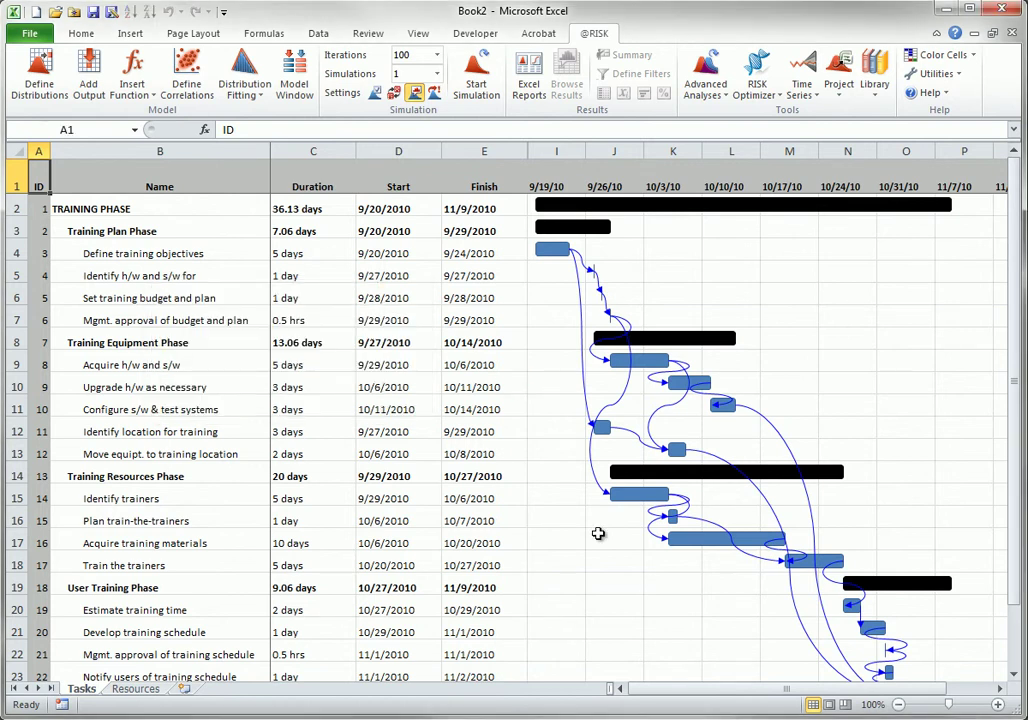
- Look over the imported schedule and the resource data on the Resources sheet, and return to the Tasks sheet
click(900, 706)
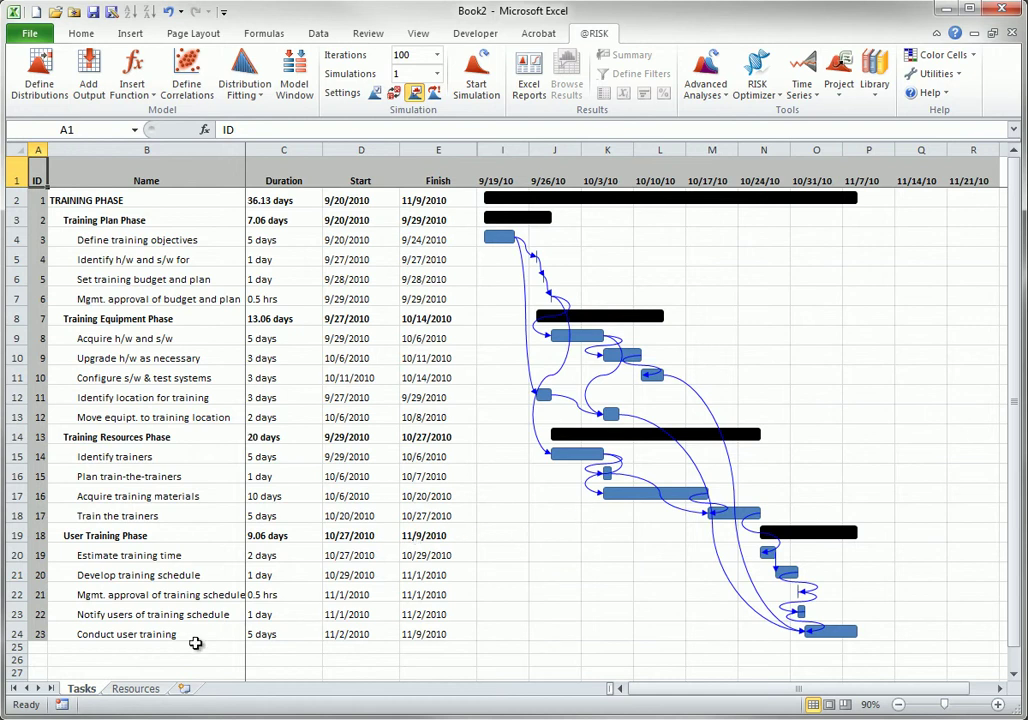
click(136, 691)
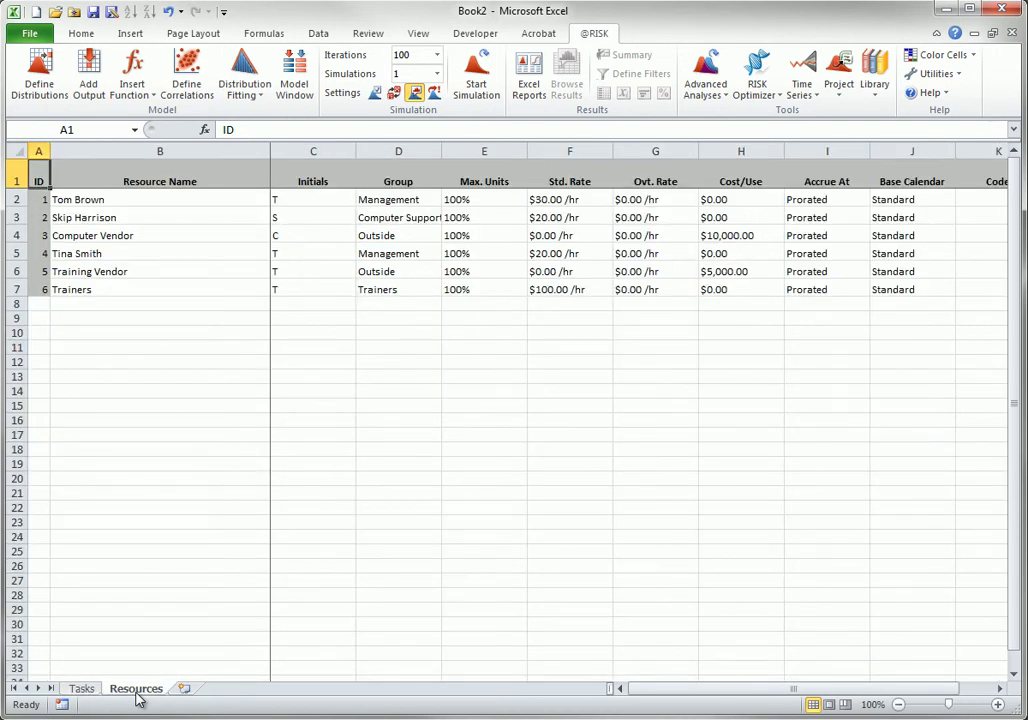
click(82, 689)
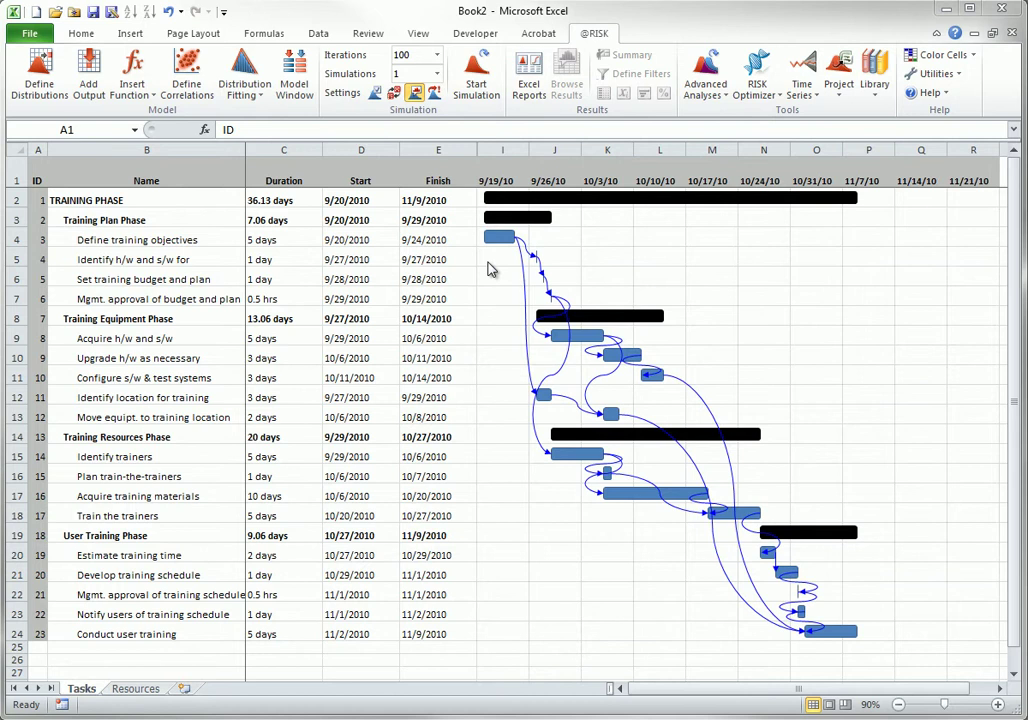
- Enter =RiskDiscrete({4,5,6,7},{1,4,3,2}) as the duration of Define training objectives, Acquire h/w and s/w, and Identify trainers
click(267, 240)
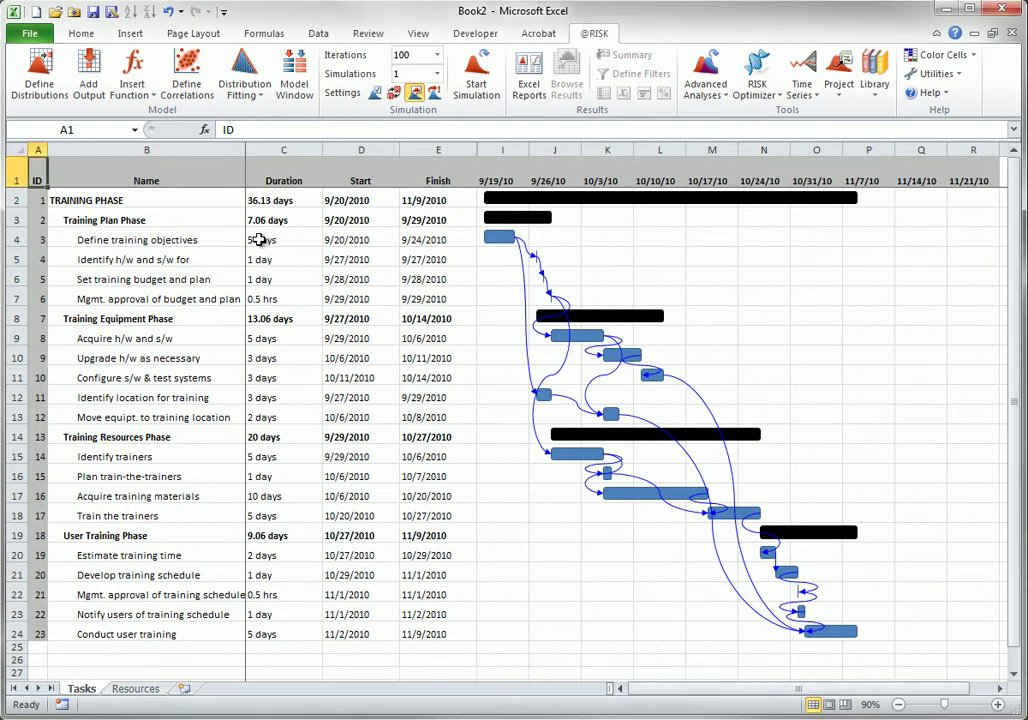
click(259, 240)
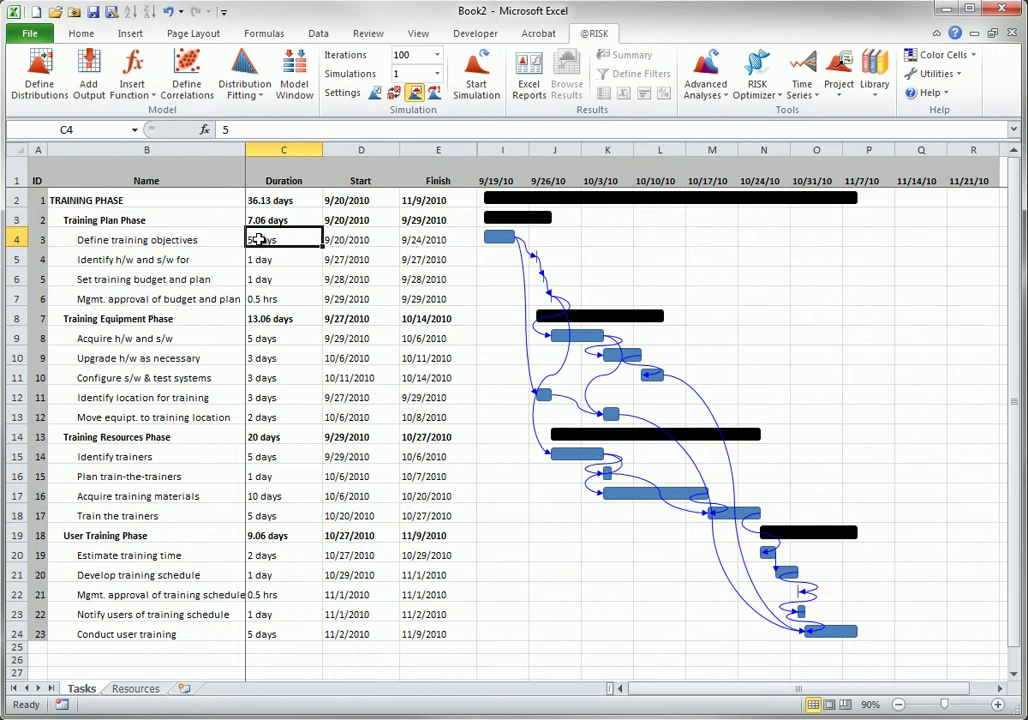
ctrl+click(262, 337)
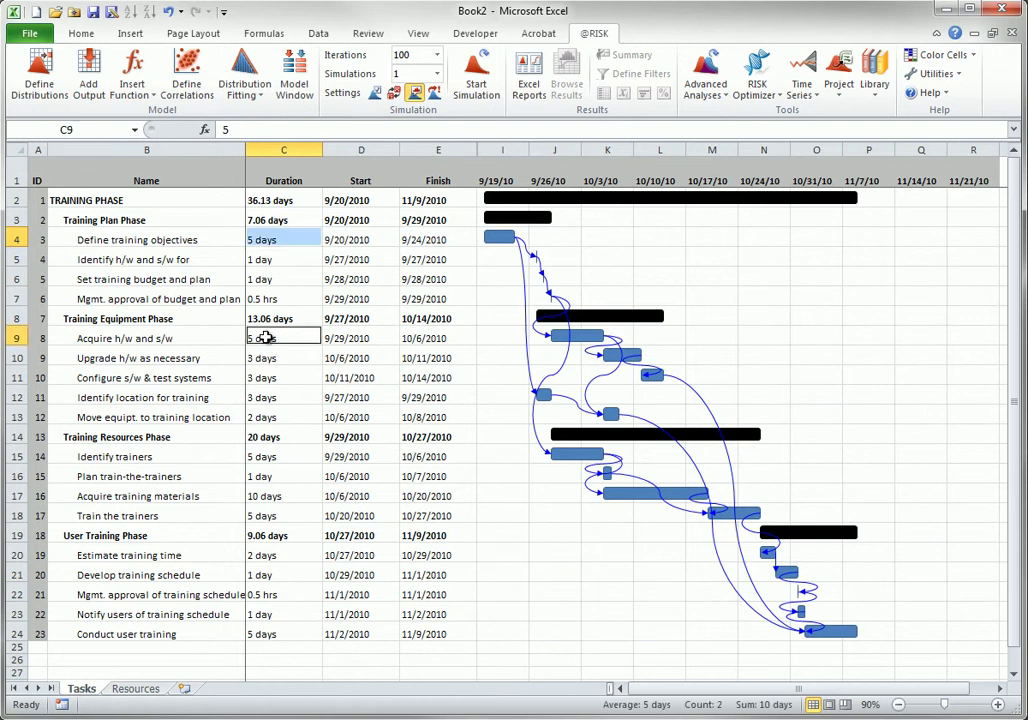
ctrl+click(259, 456)
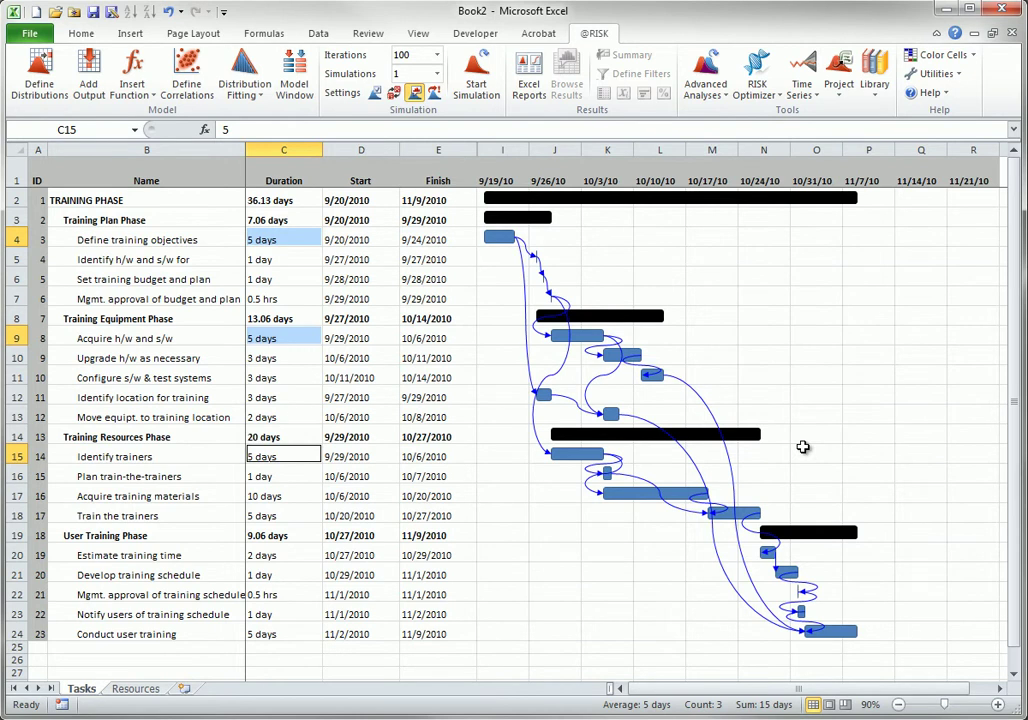
text(=risk)
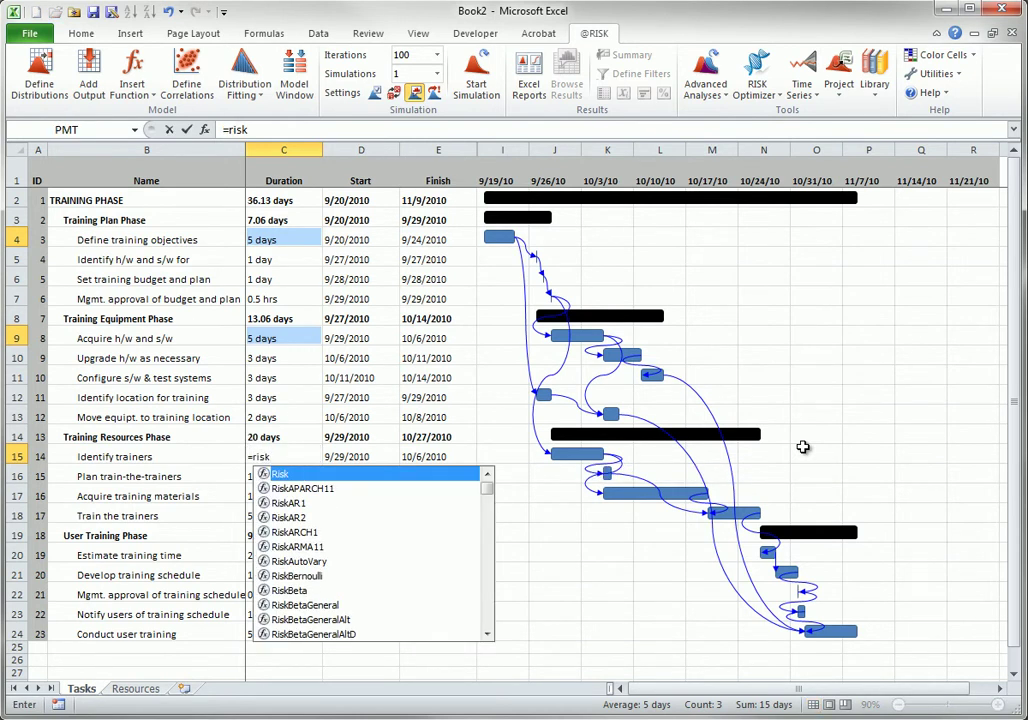
text(dis)
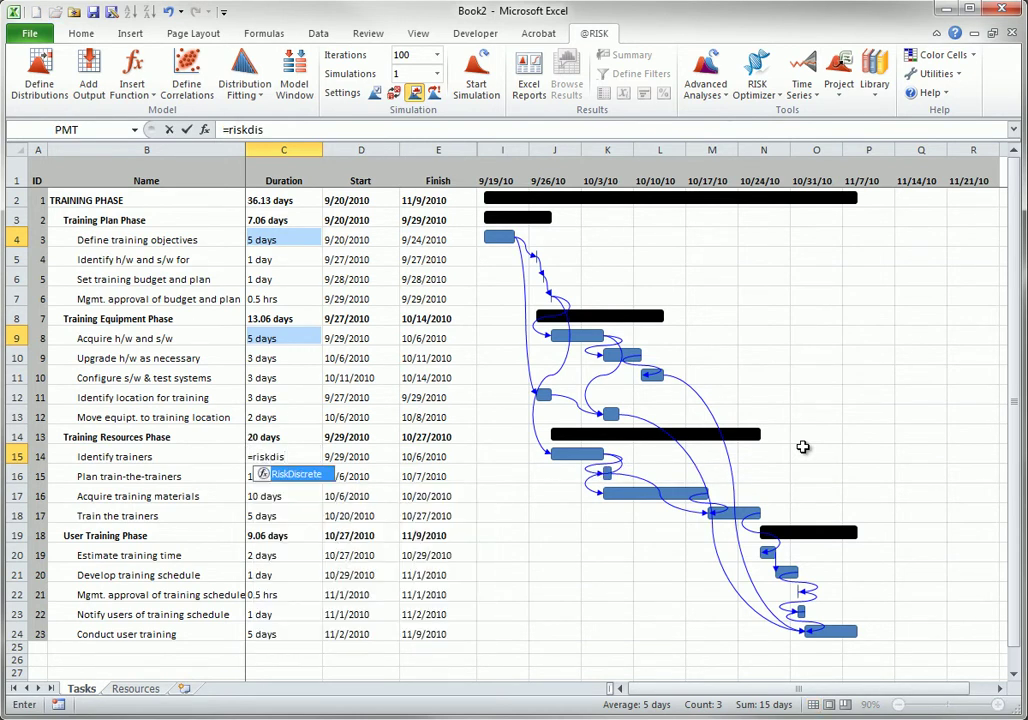
key(Tab)
text({)
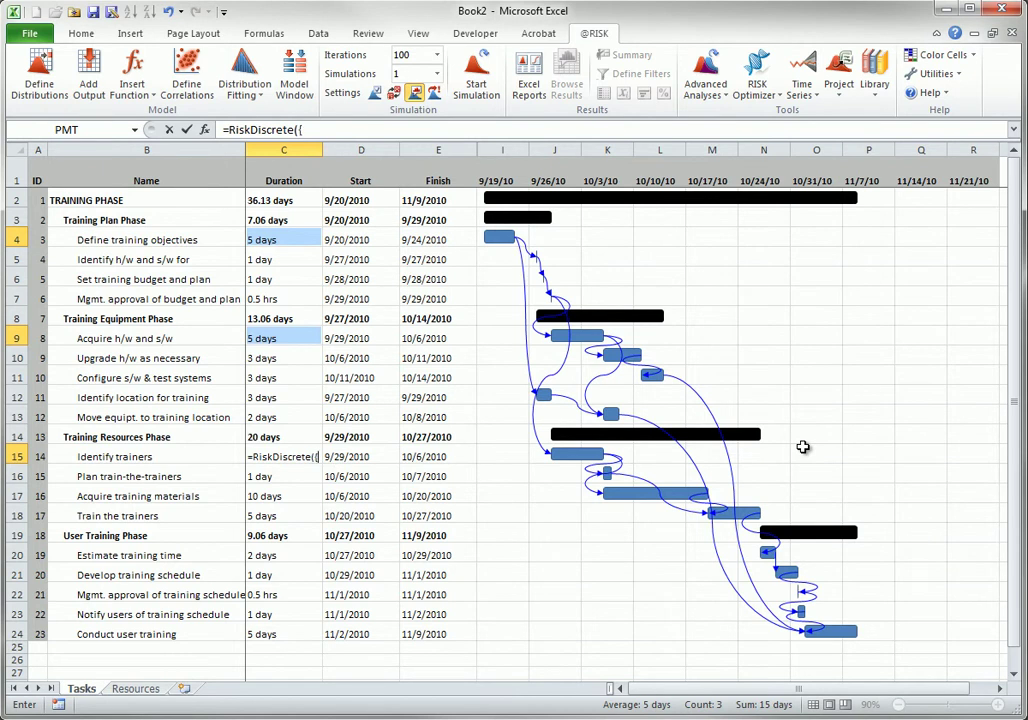
text(4,5,6,7},)
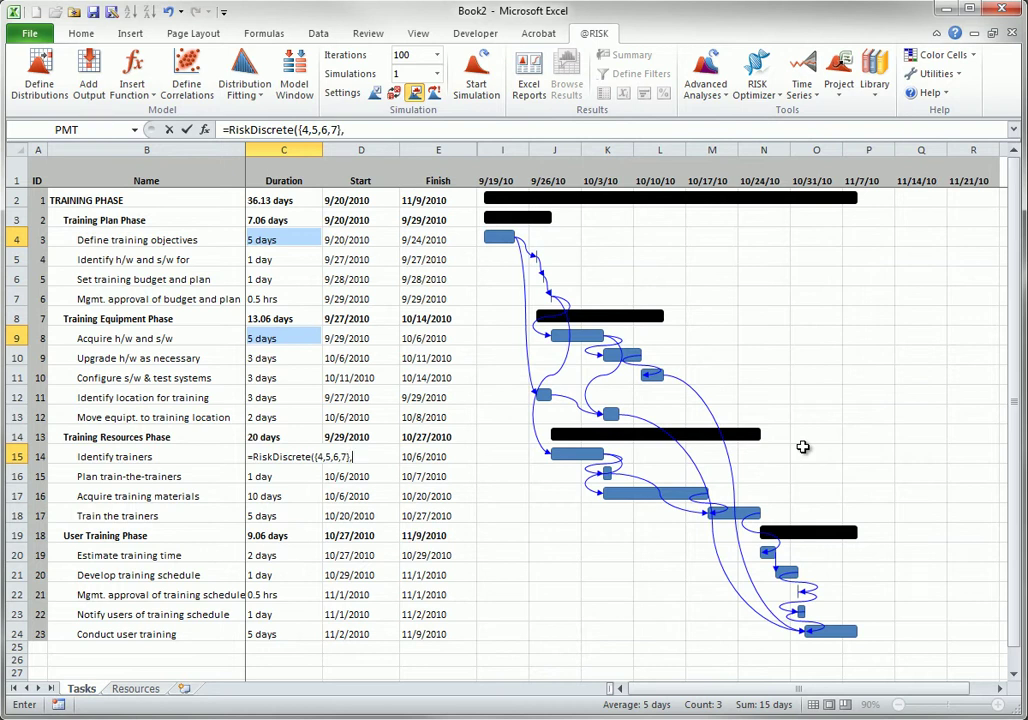
text({1,4,3,2}))
key(ctrl+Return)
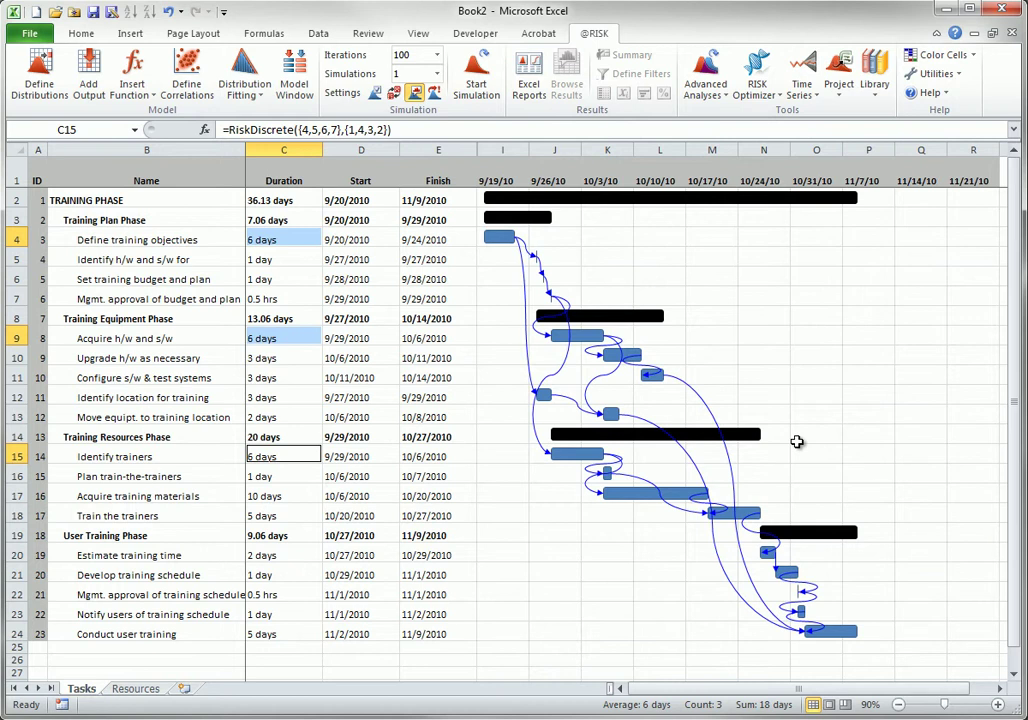
- Define the TRAINING PHASE finish date in cell E2 as a simulation output named Completion Date
click(418, 198)
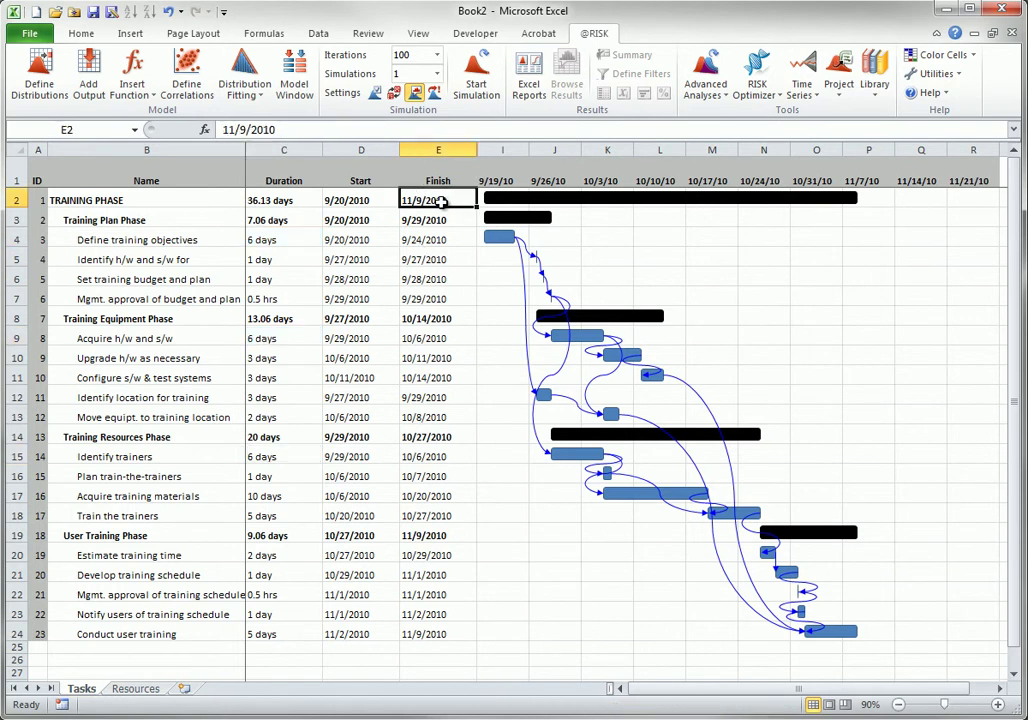
click(90, 76)
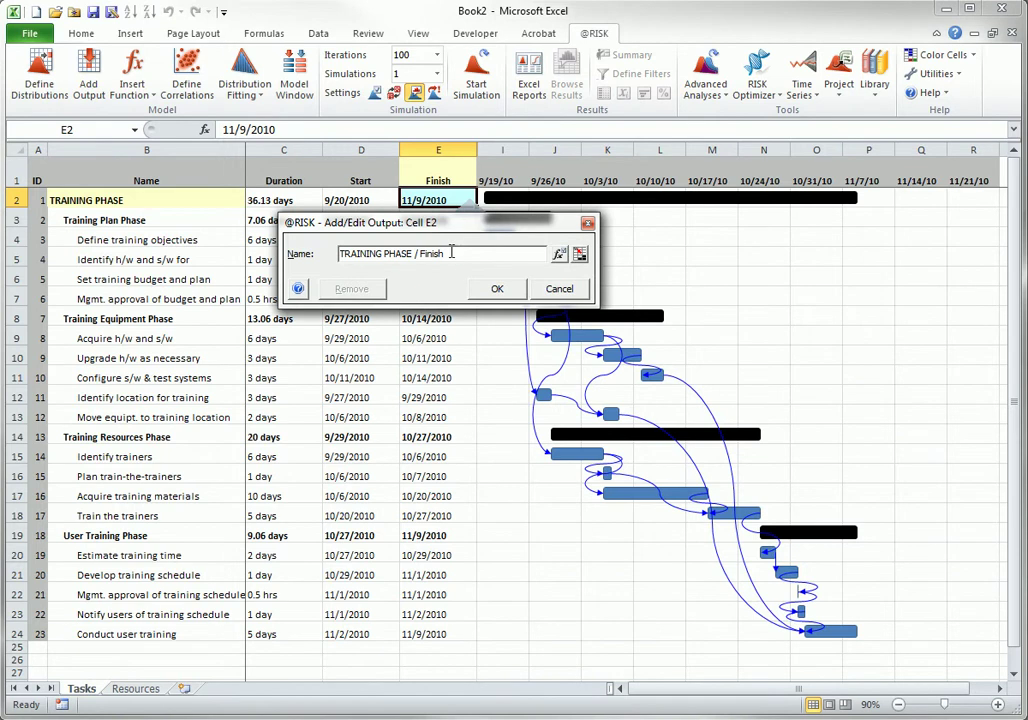
drag(451, 253, 338, 254)
text(Com)
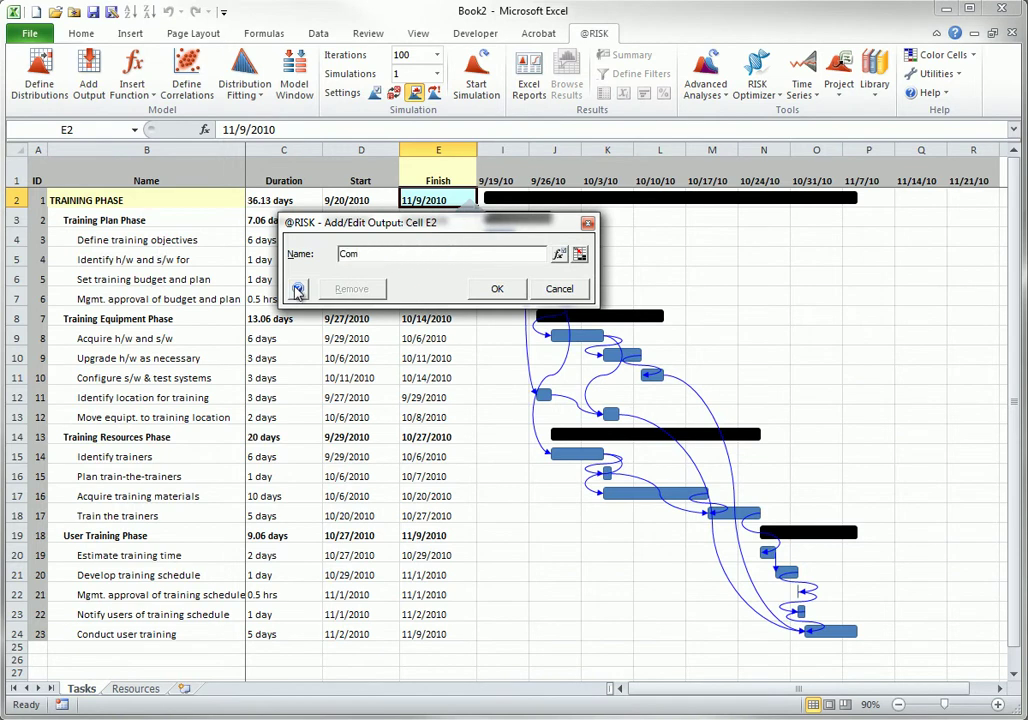
text(pletion Date)
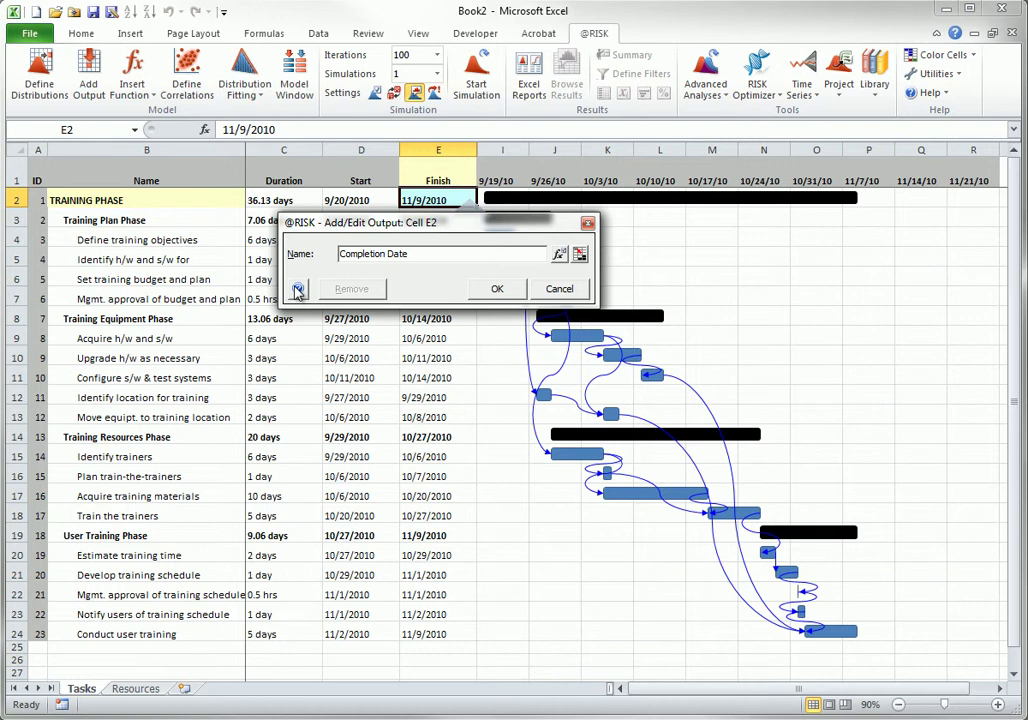
click(497, 289)
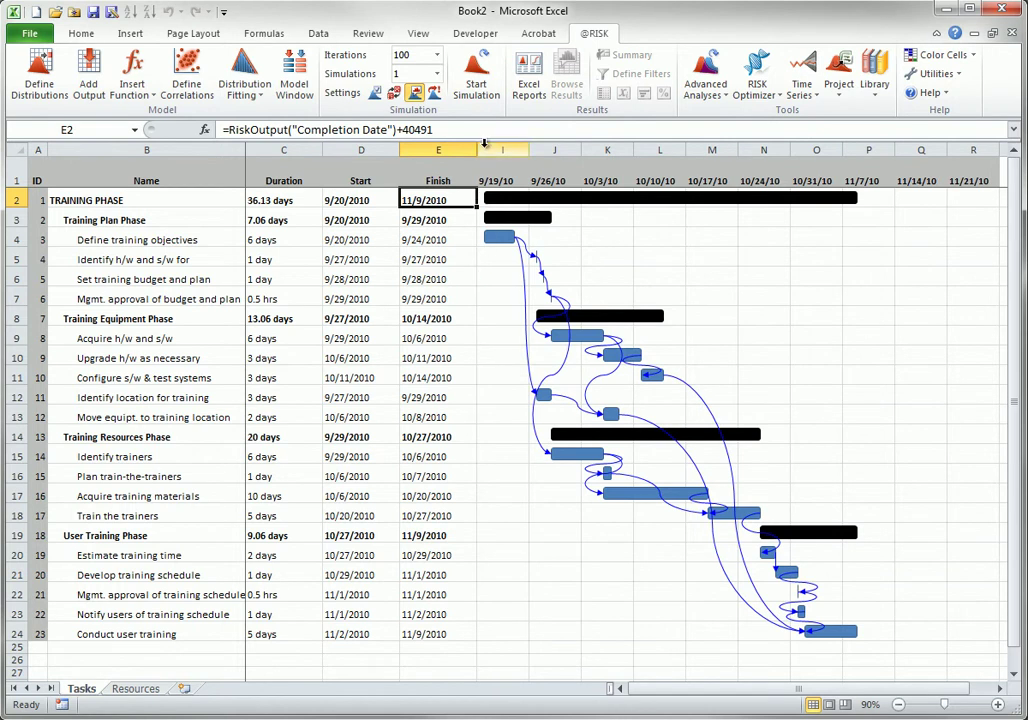
- Set the simulation to 1000 iterations and run it
click(437, 58)
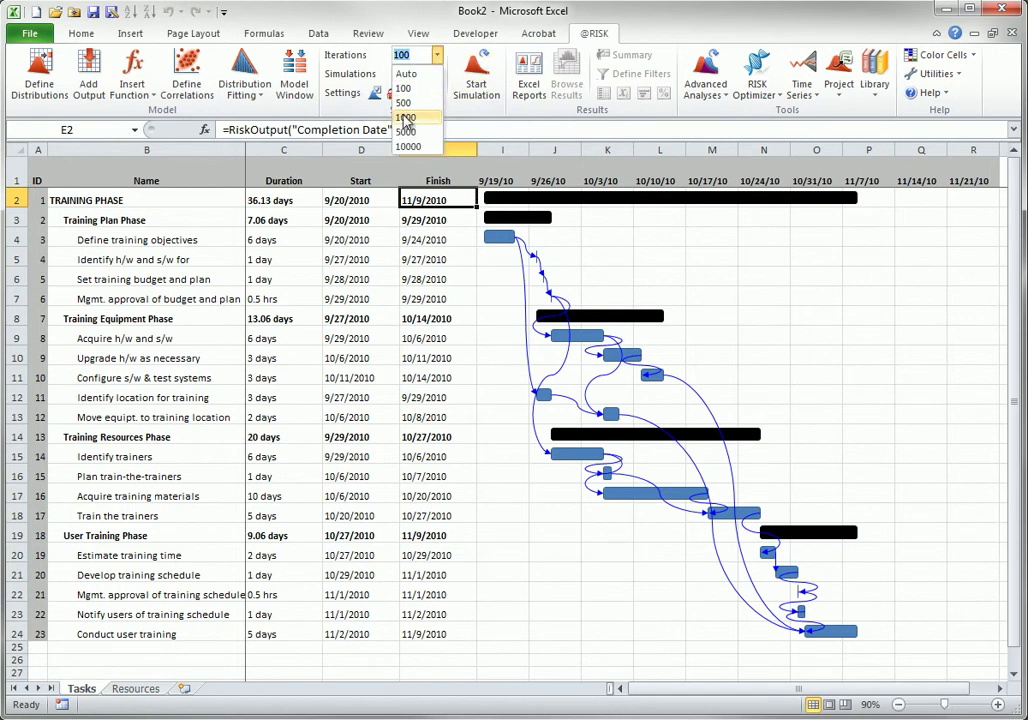
click(405, 121)
click(472, 70)
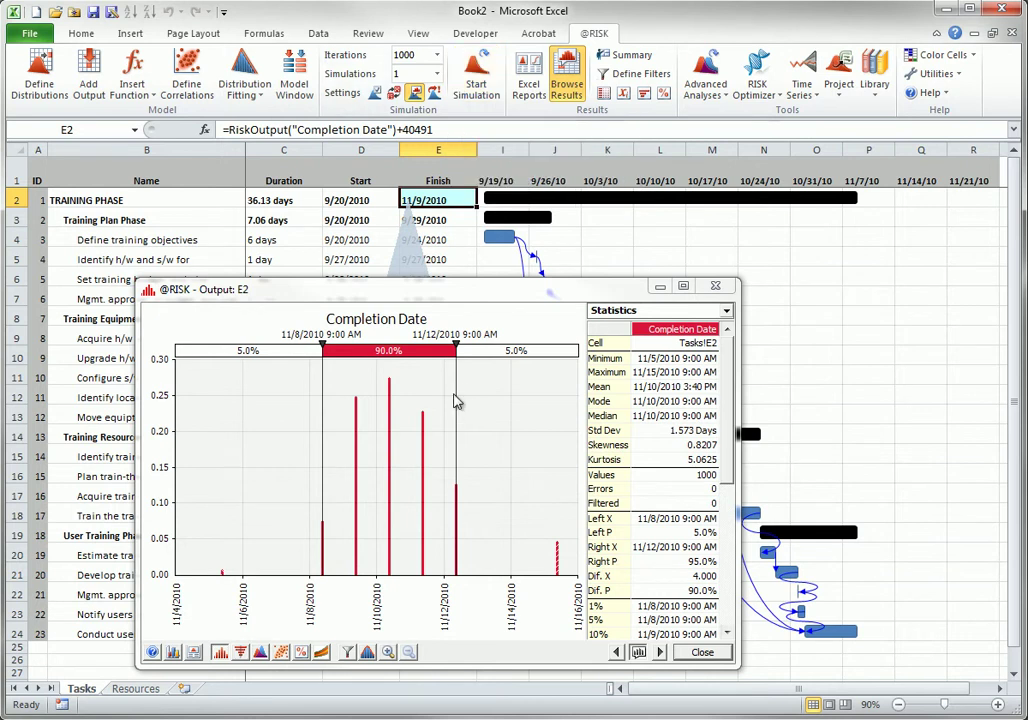
- Move the upper delimiter of the Completion Date graph to 11/14/2010 12:00 AM and view its Tornado - Change in Output Mean graph
drag(456, 400, 511, 396)
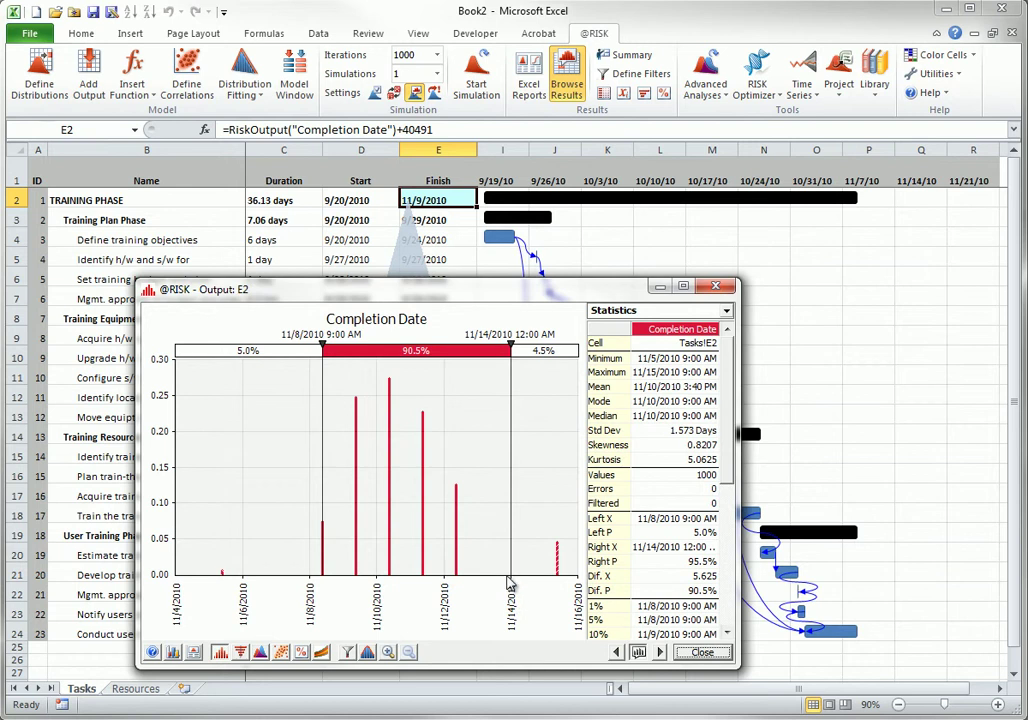
click(241, 652)
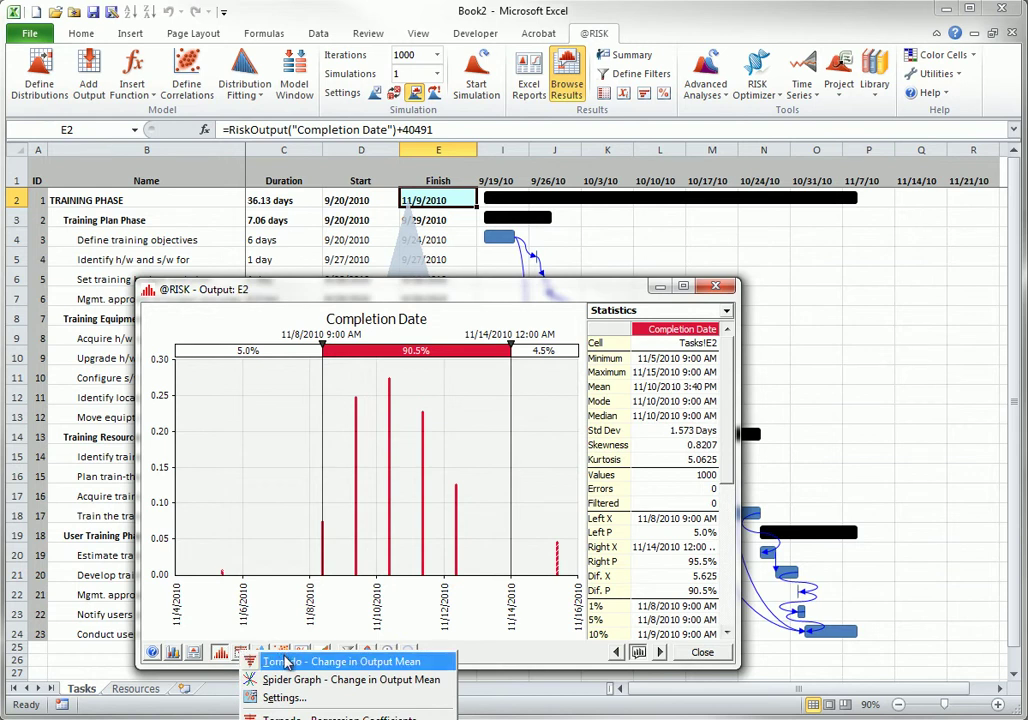
click(246, 662)
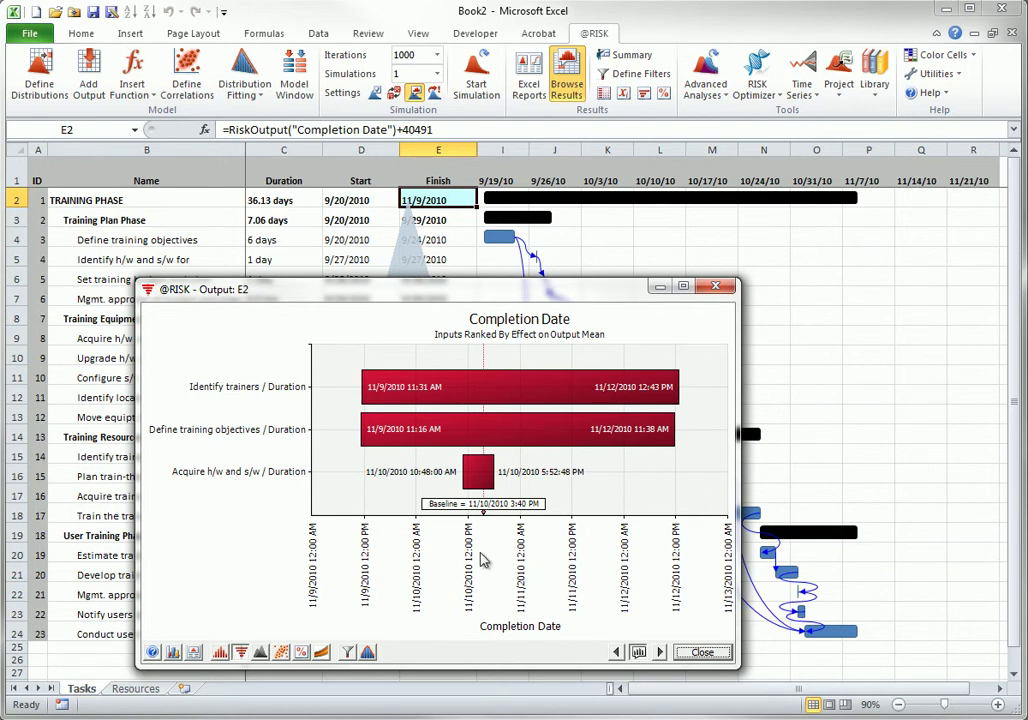
click(703, 653)
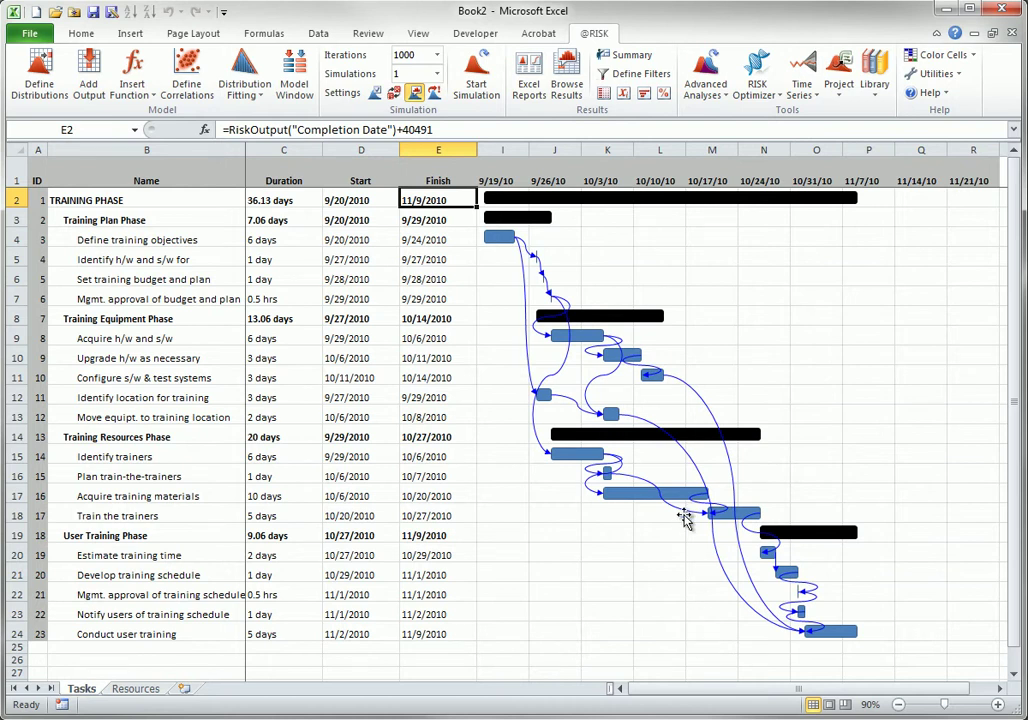
- Check which Excel reports are available for the simulation without generating any
click(529, 82)
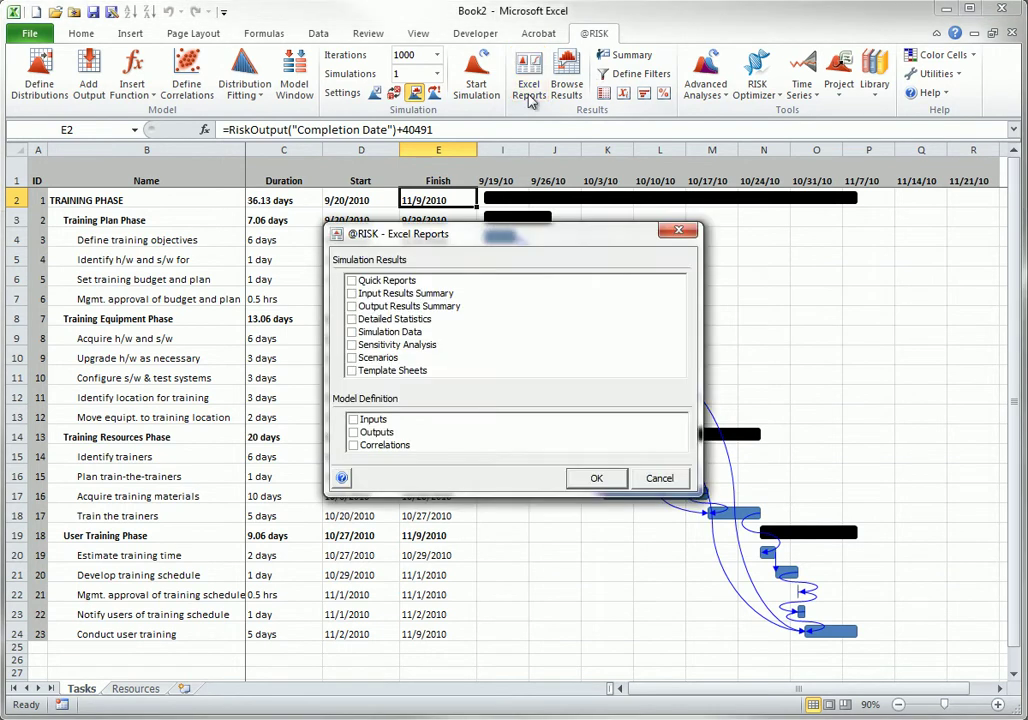
click(660, 479)
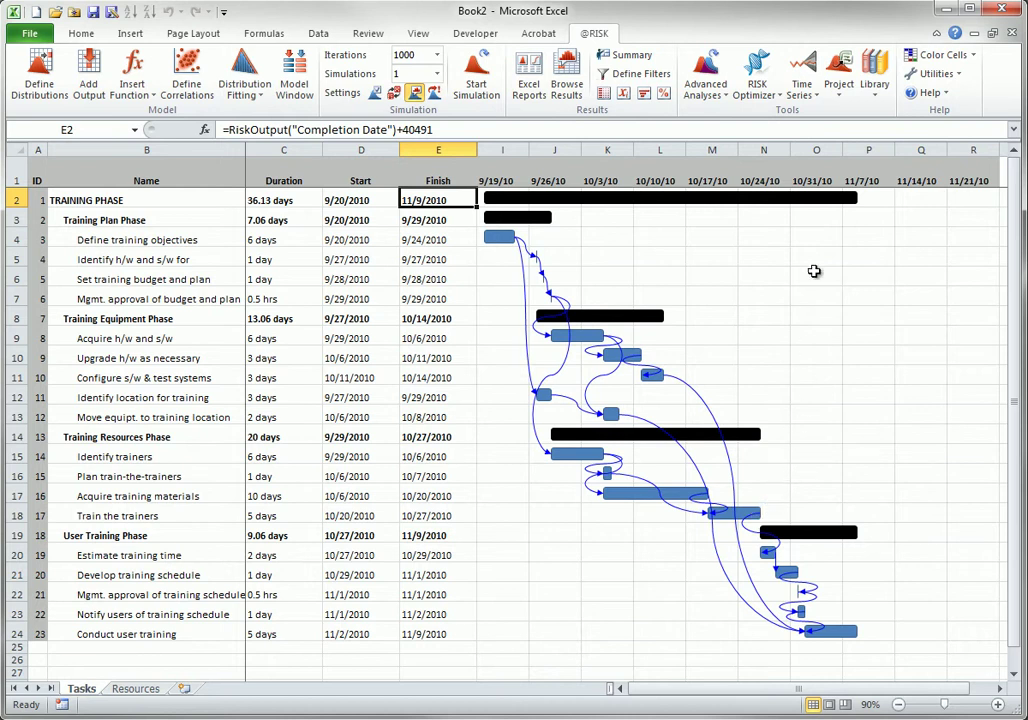
- Generate a Probabilistic Gantt report in Excel with 5% start and 95% finish percentiles, mean midpoints and the critical index displayed
click(845, 100)
mouse_move(830, 160)
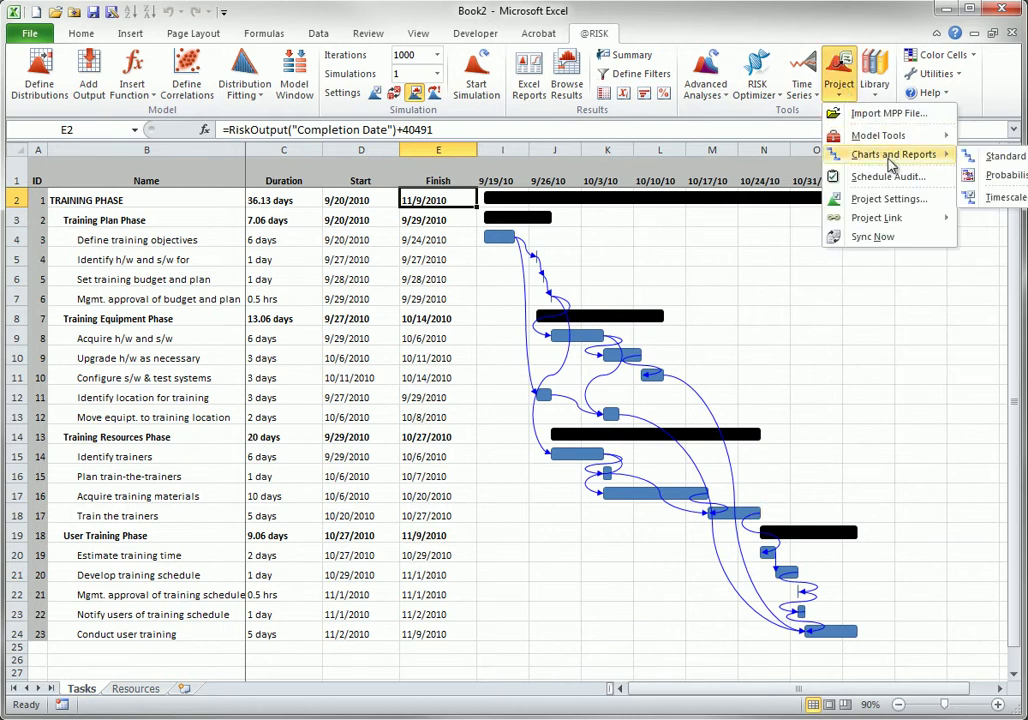
click(998, 175)
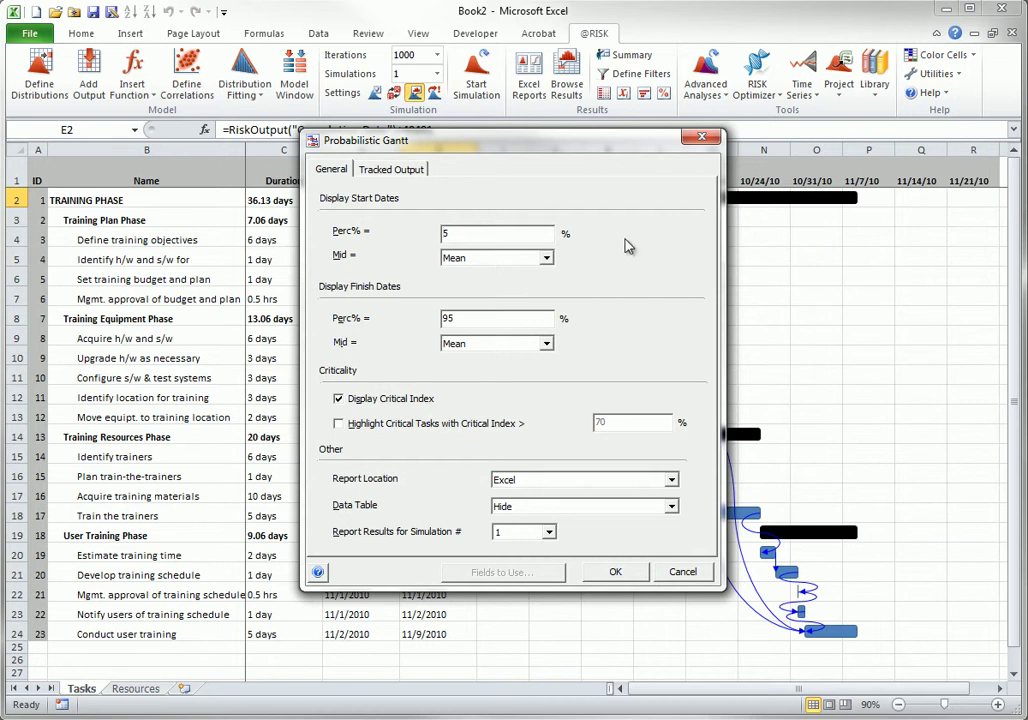
click(616, 574)
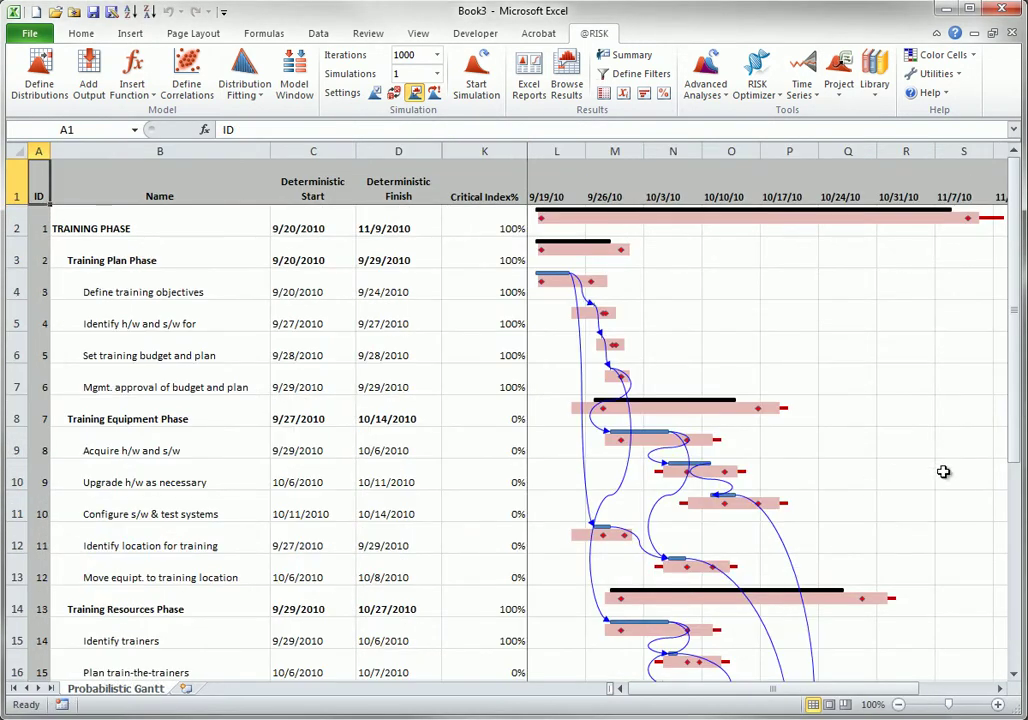
click(898, 704)
click(898, 704)
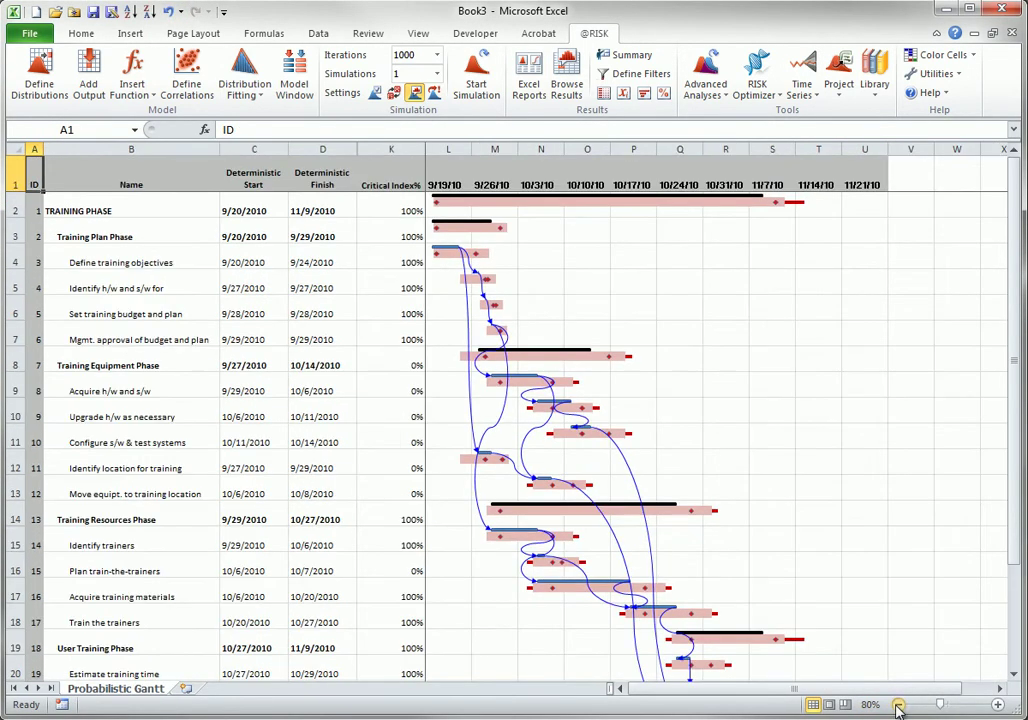
click(898, 704)
click(898, 704)
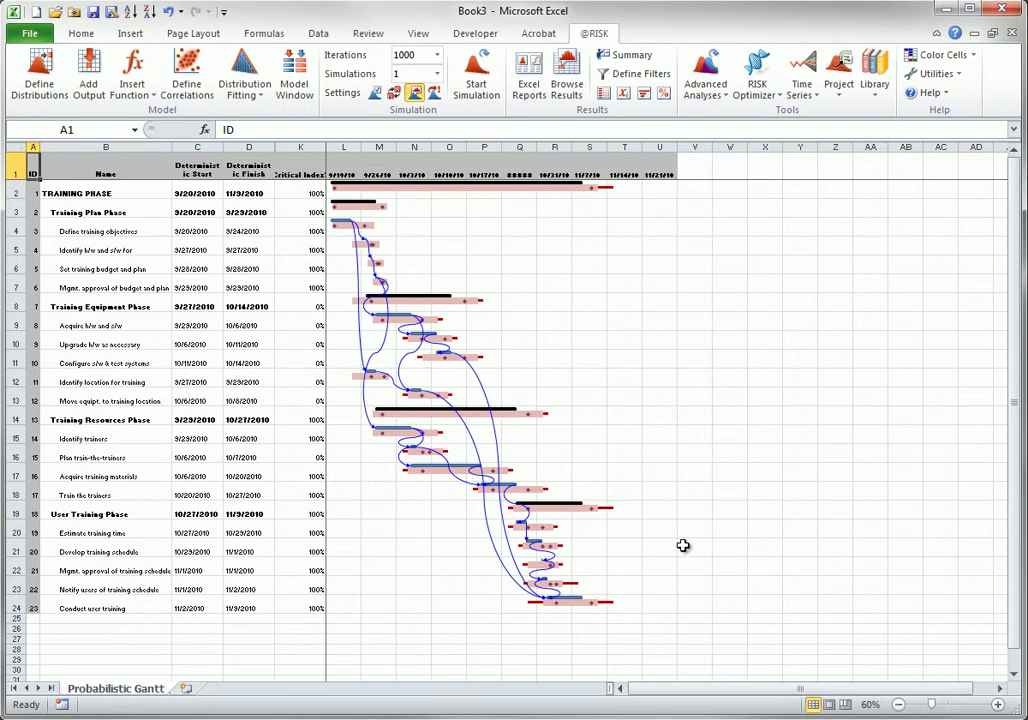
click(996, 704)
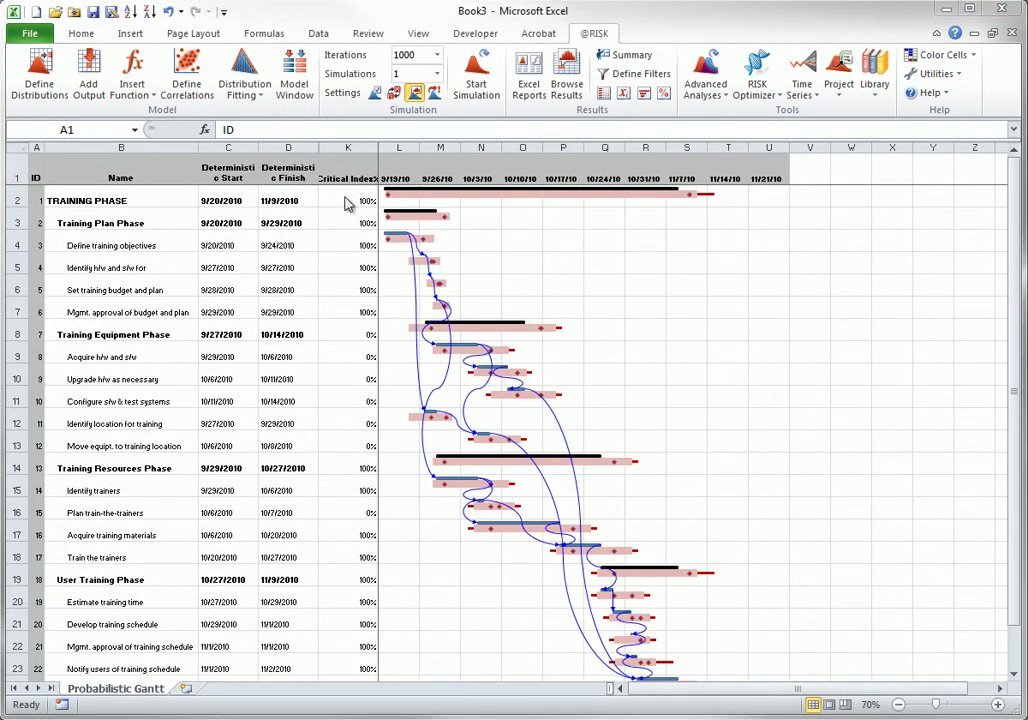